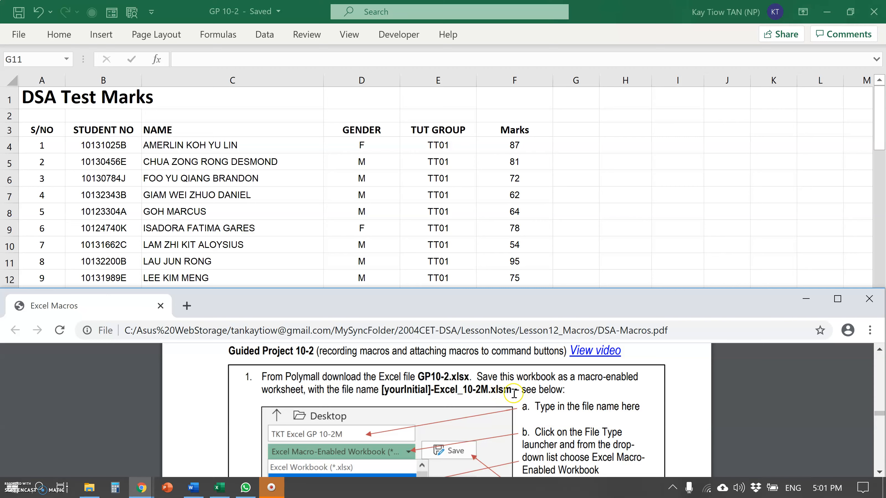
# Start saving a copy of the workbook and choose the Desktop folder as its location
pyautogui.click(21, 36)
pyautogui.click(20, 36)
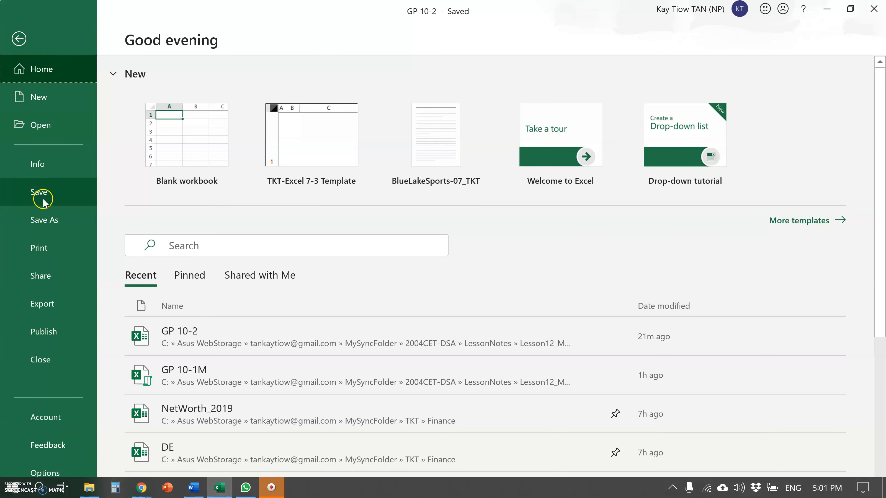
pyautogui.click(18, 224)
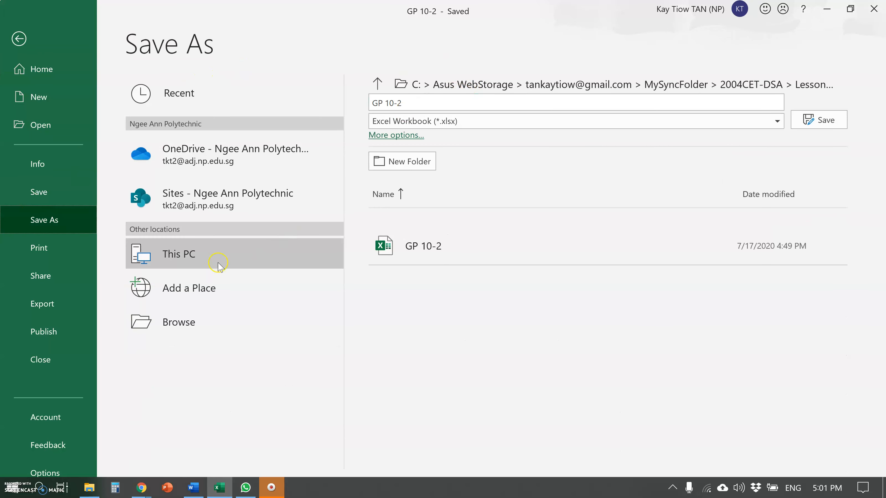
pyautogui.click(166, 323)
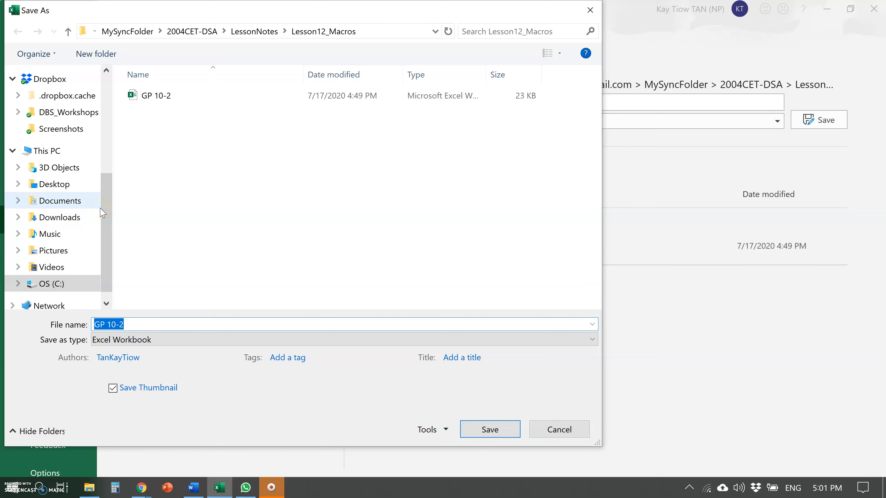
pyautogui.click(69, 187)
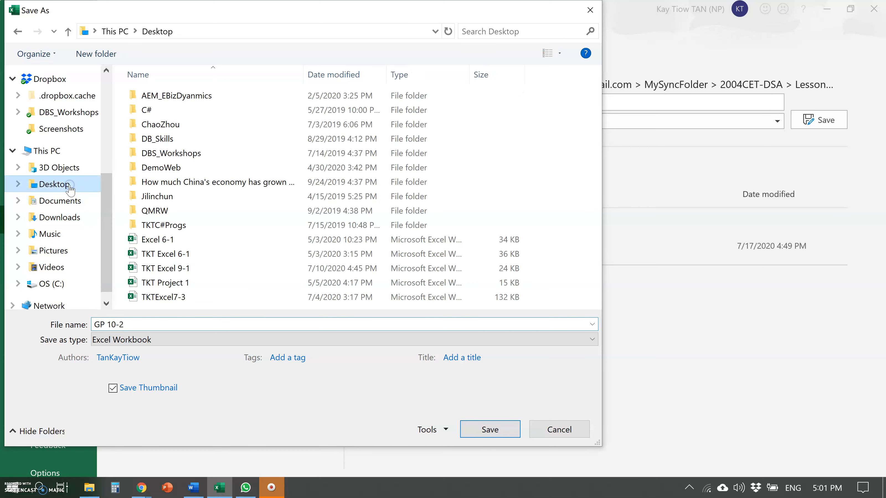
# Name the copy TKT GP 10-2M and save it as an Excel Macro-Enabled Workbook
pyautogui.click(97, 321)
pyautogui.click(93, 320)
pyautogui.click(96, 321)
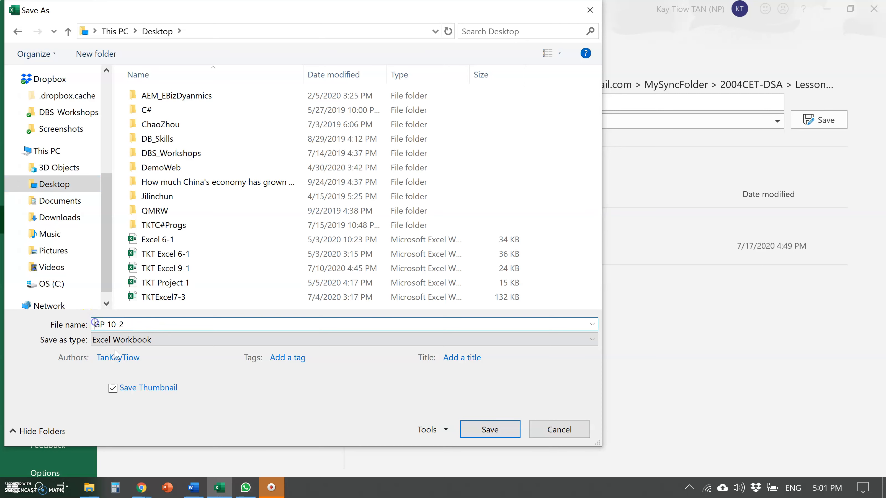
pyautogui.write('TKT')
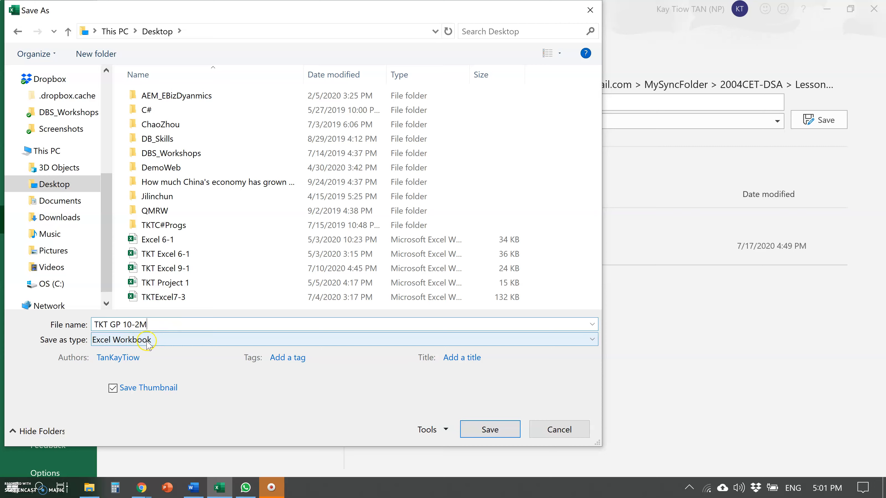
pyautogui.click(592, 340)
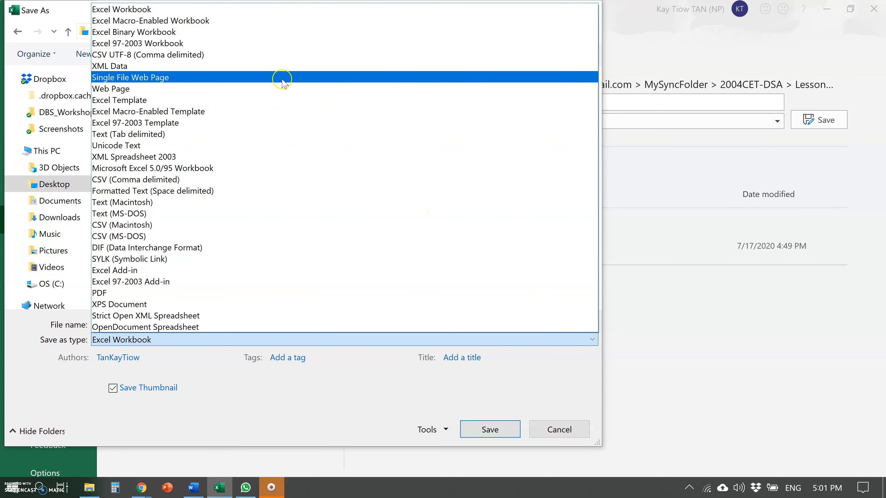
pyautogui.click(191, 21)
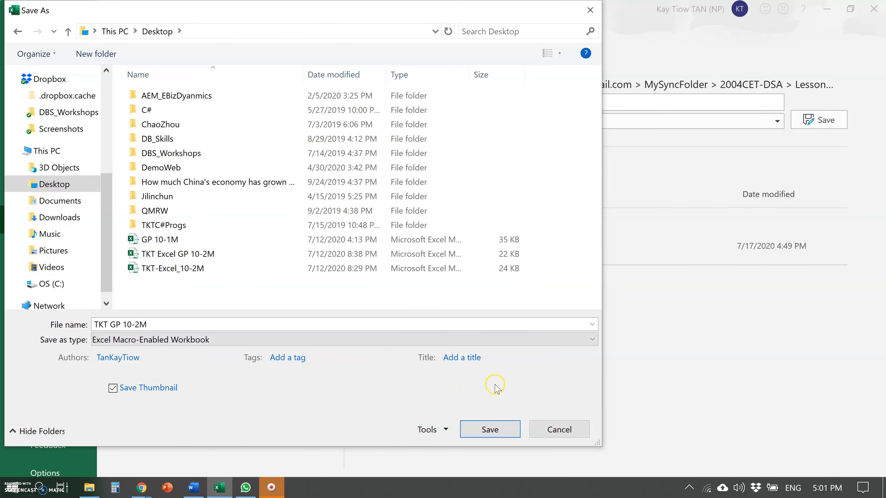
pyautogui.click(489, 431)
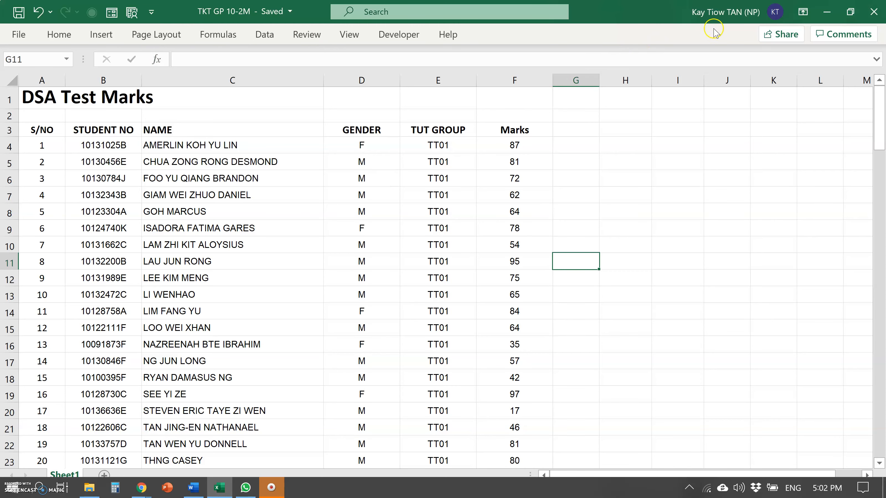
# Consult step 2 of Guided Project 10-2 in the DSA-Macros PDF for the macro-recording instructions
pyautogui.click(860, 15)
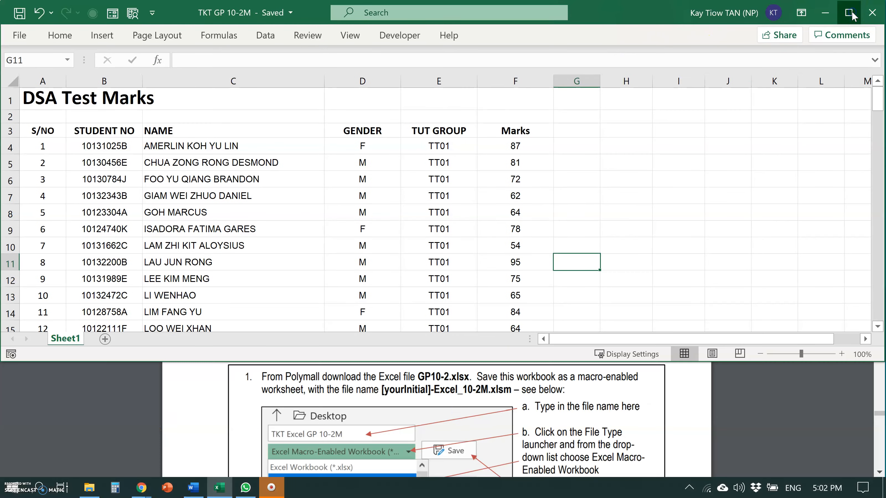
pyautogui.click(527, 391)
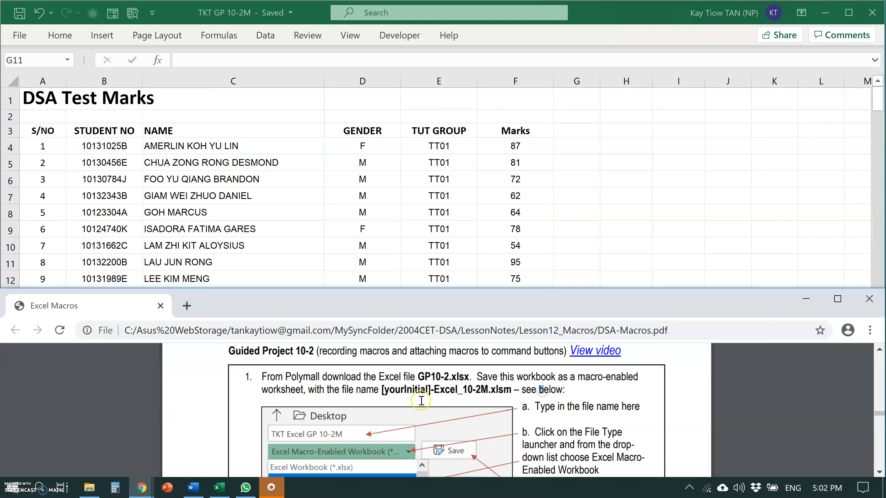
pyautogui.scroll(-2, 422, 397)
pyautogui.scroll(-4, 423, 398)
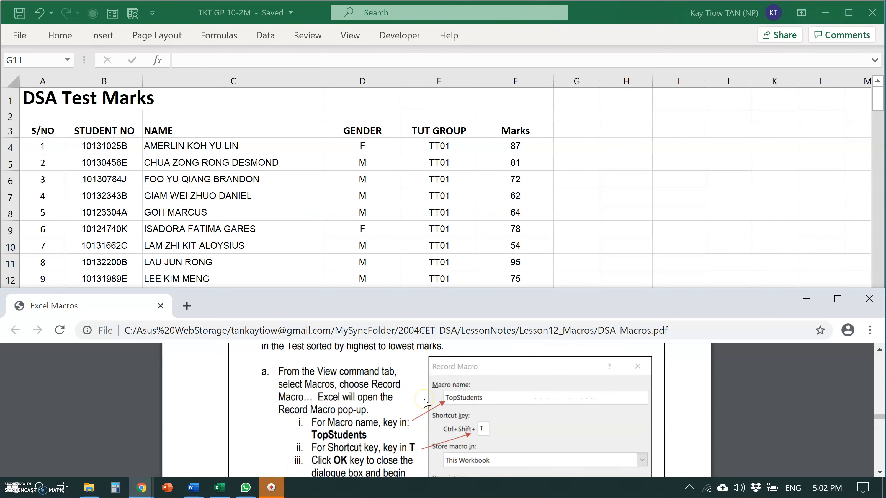
pyautogui.scroll(2, 422, 399)
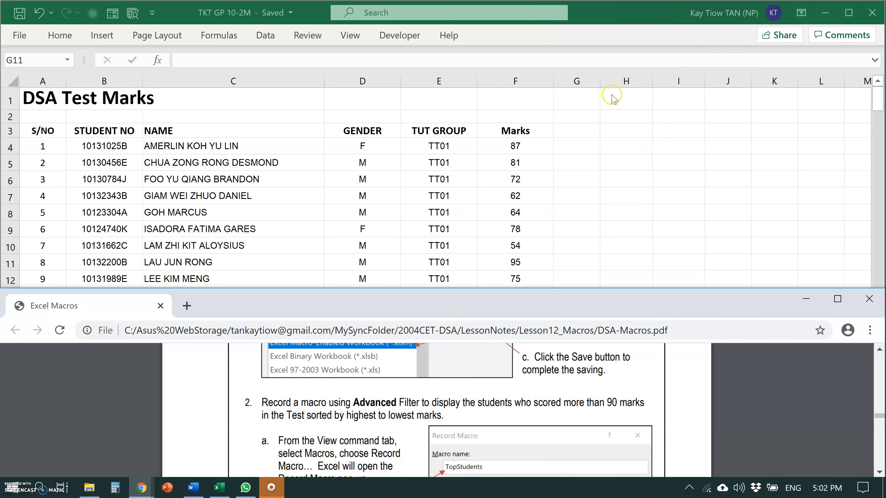
pyautogui.hotkey('alt', 'Tab')
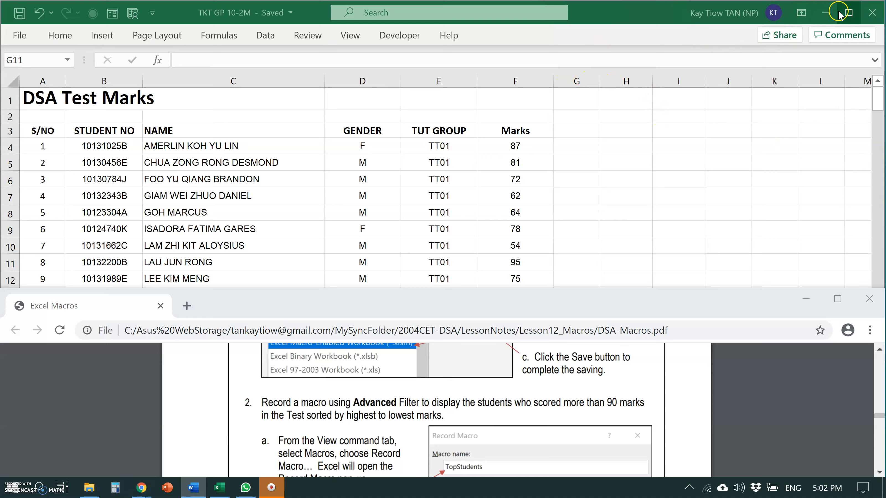
# Start recording a macro named TopStudents with shortcut letter T (capital), stored in This Workbook
pyautogui.click(853, 15)
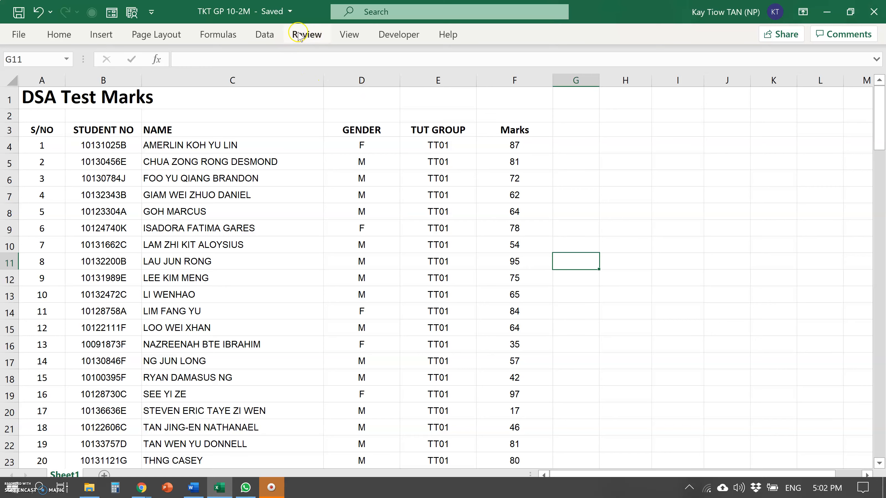
pyautogui.click(349, 34)
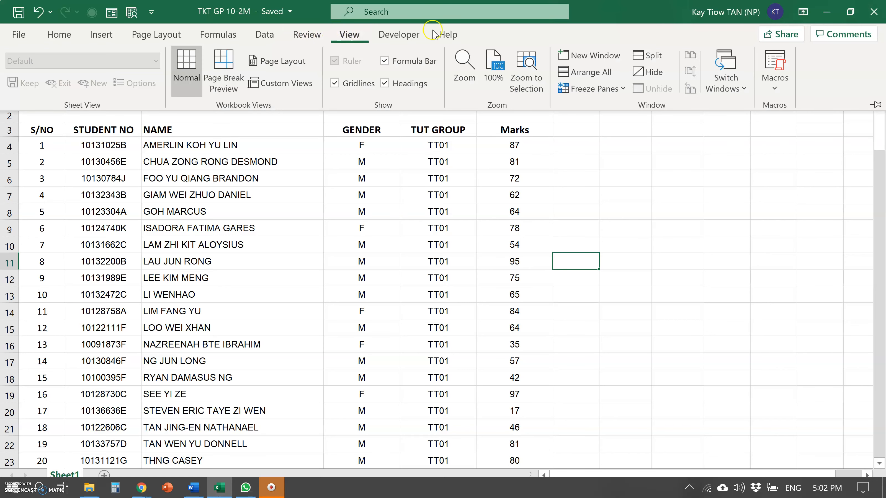
pyautogui.click(767, 89)
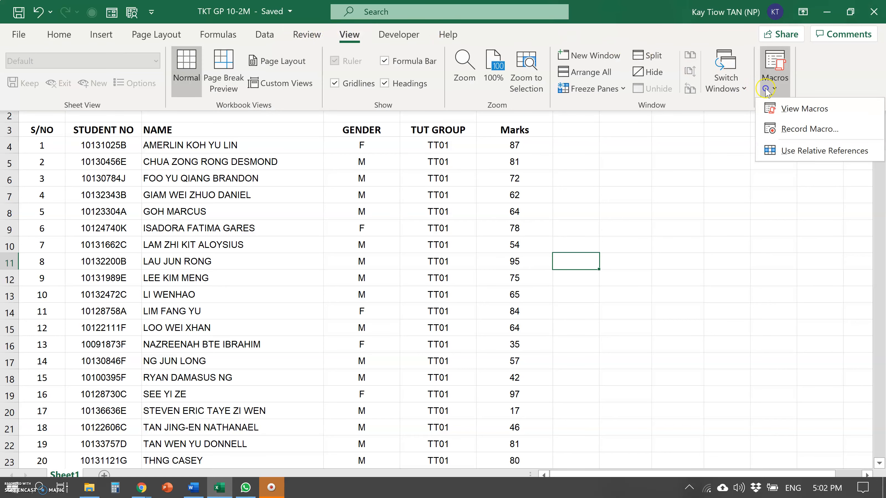
pyautogui.click(795, 130)
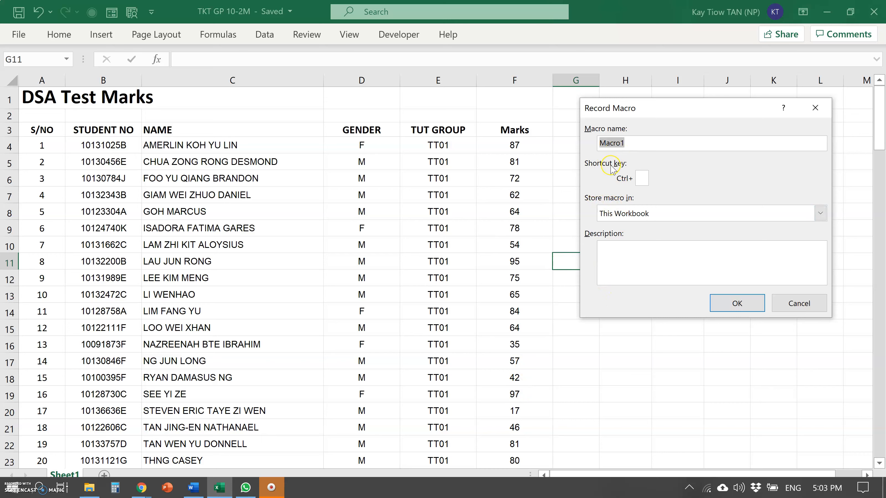
pyautogui.write('TY')
pyautogui.click(611, 144)
pyautogui.click(642, 177)
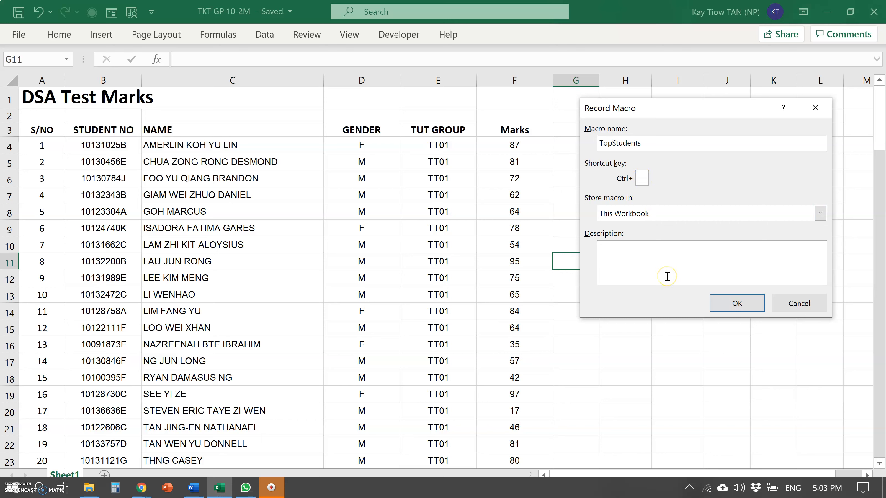
pyautogui.write('T')
pyautogui.click(639, 259)
pyautogui.click(737, 303)
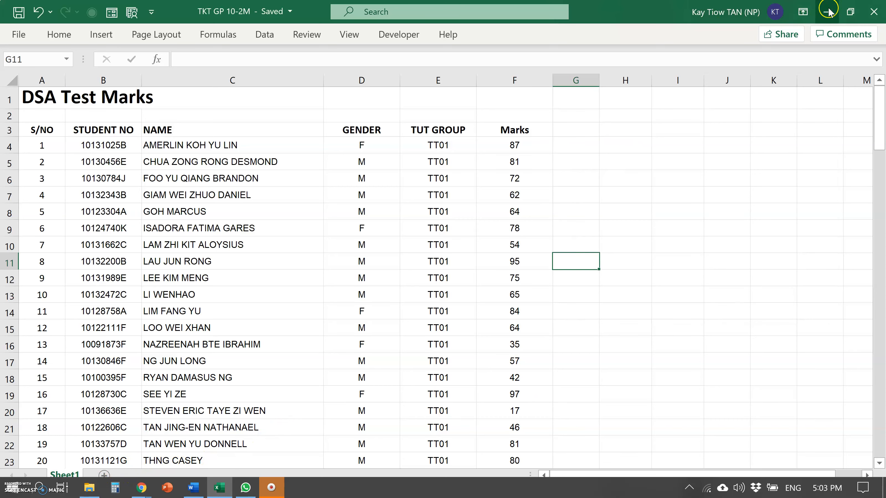
# Enter the filter criteria beside the student list: Marks in H2 and >90 in H3
pyautogui.click(850, 13)
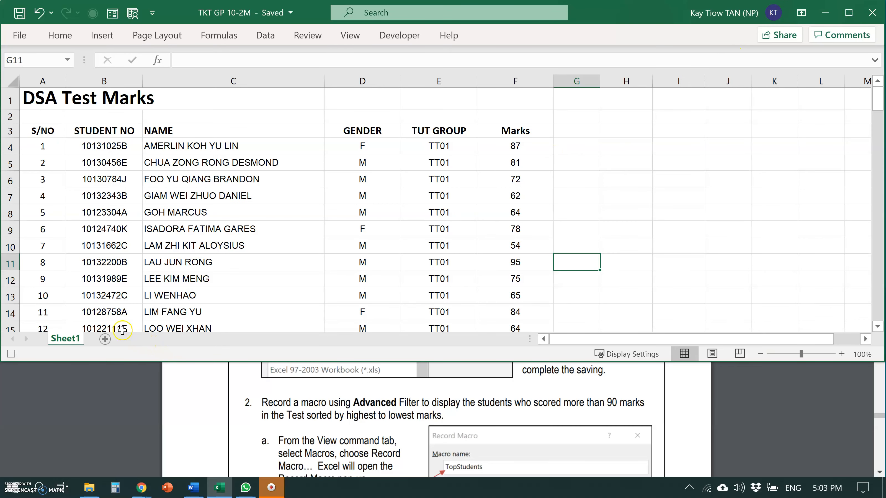
pyautogui.click(621, 118)
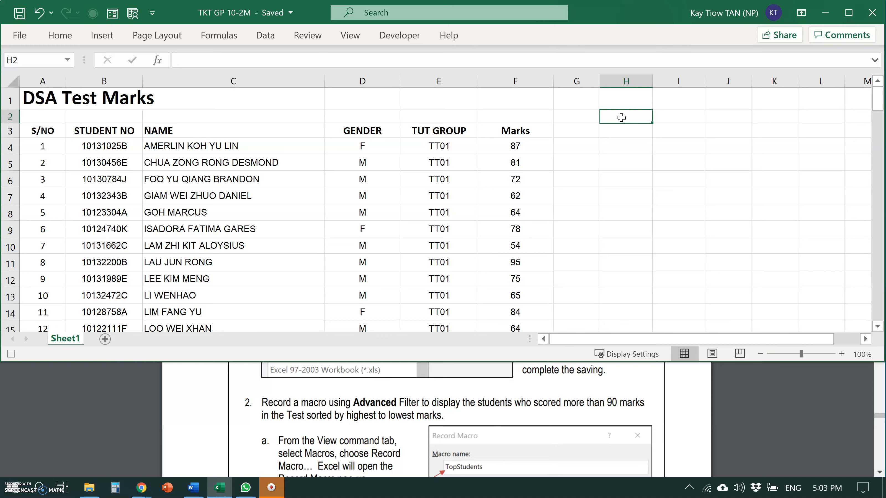
pyautogui.write('Marks')
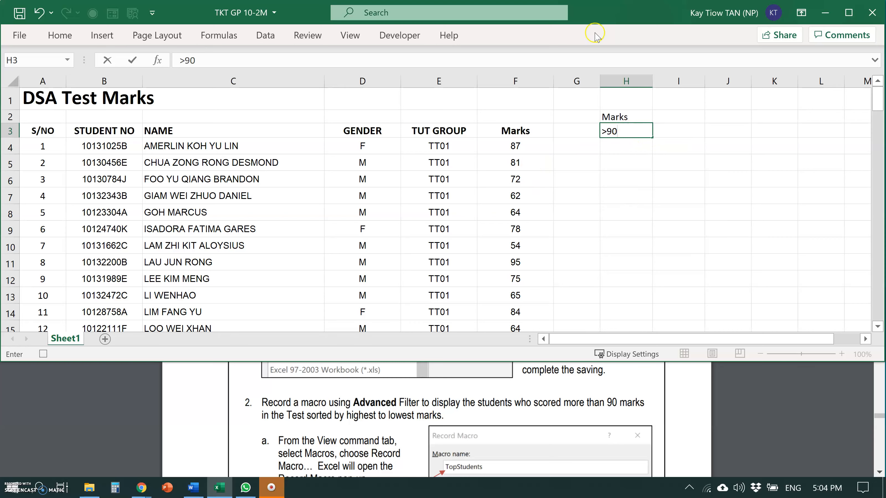
pyautogui.click(266, 36)
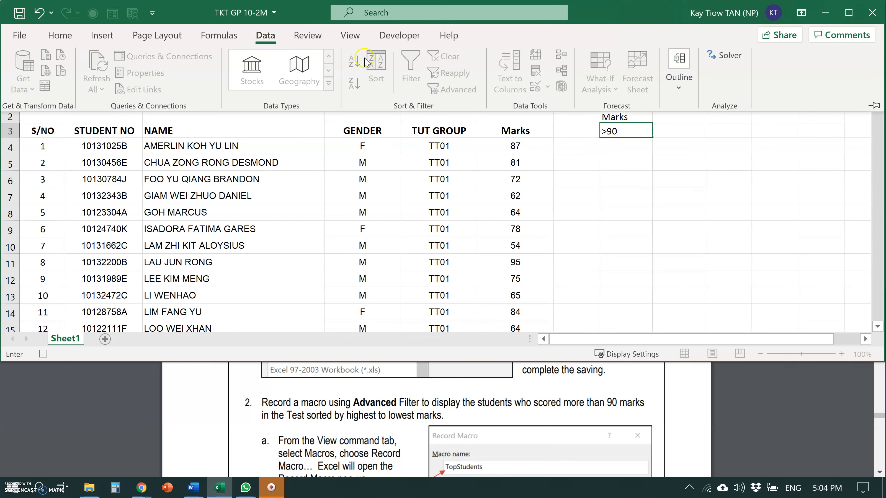
pyautogui.click(363, 212)
# Start an Advanced Filter on the student list and set its list range to A3:F130
pyautogui.click(266, 36)
pyautogui.click(453, 90)
pyautogui.moveTo(43, 131); pyautogui.dragTo(507, 295)
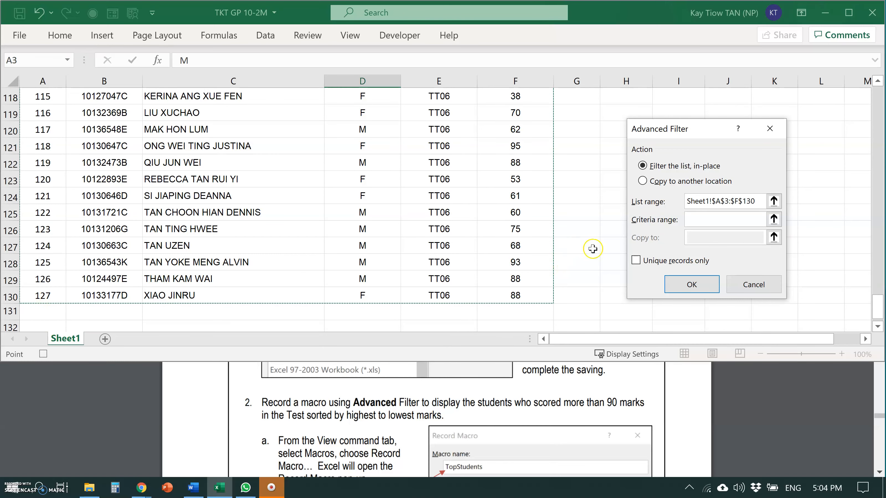